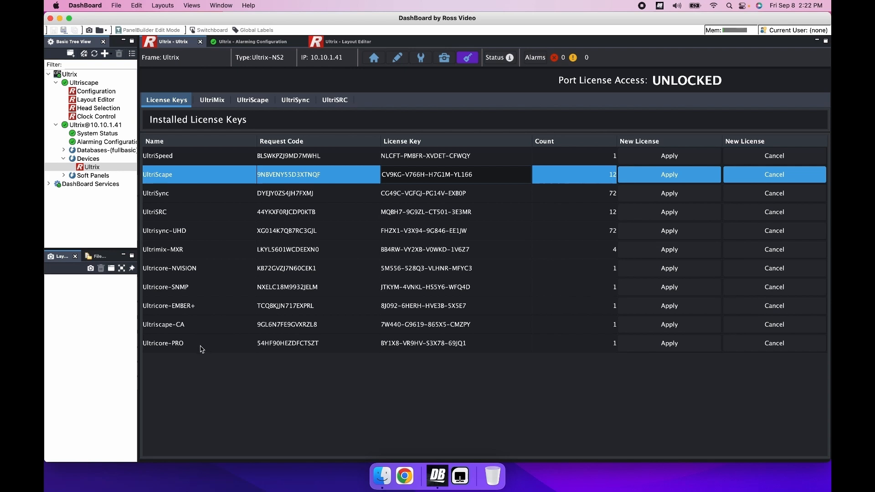
- Open the Alarming Configuration for the Ultrix device
{"action": "left_click", "coordinate": [198, 330]}
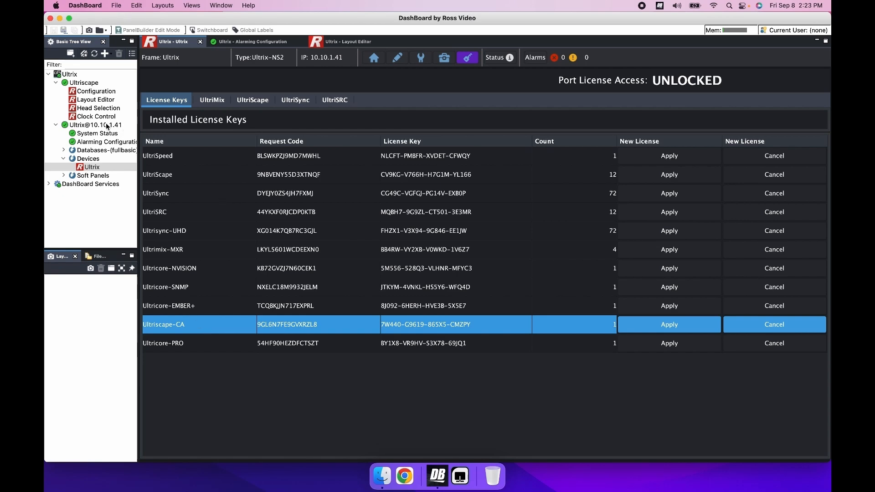
{"action": "left_click", "coordinate": [105, 143]}
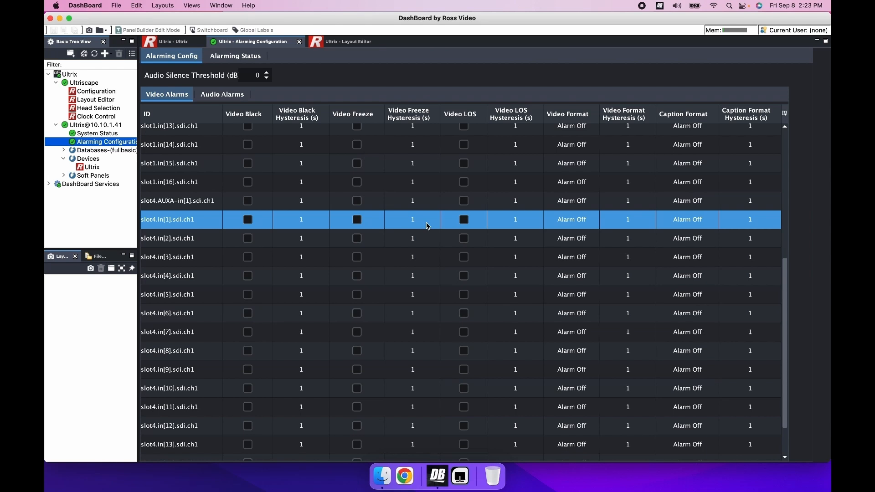
- Enable the Video Black alarm for slot4.in[1], slot4.in[2] and slot4.in[3]
{"action": "scroll", "coordinate": [428, 226], "scroll_direction": "up", "scroll_amount": 5}
{"action": "scroll", "coordinate": [656, 271], "scroll_direction": "down", "scroll_amount": 6}
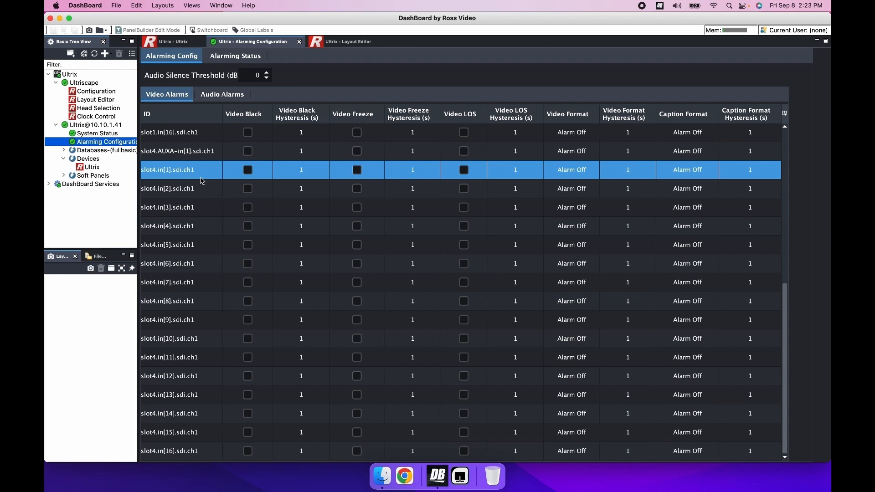
{"action": "left_click", "coordinate": [250, 171]}
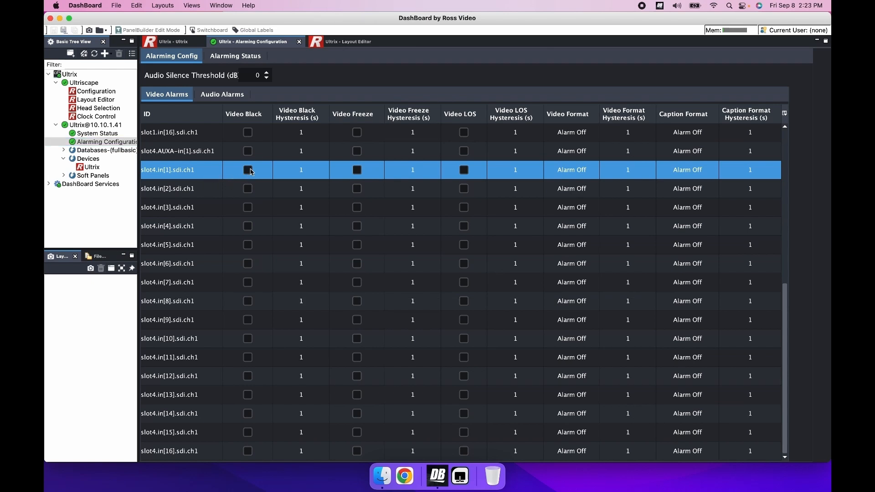
{"action": "left_click", "coordinate": [249, 208]}
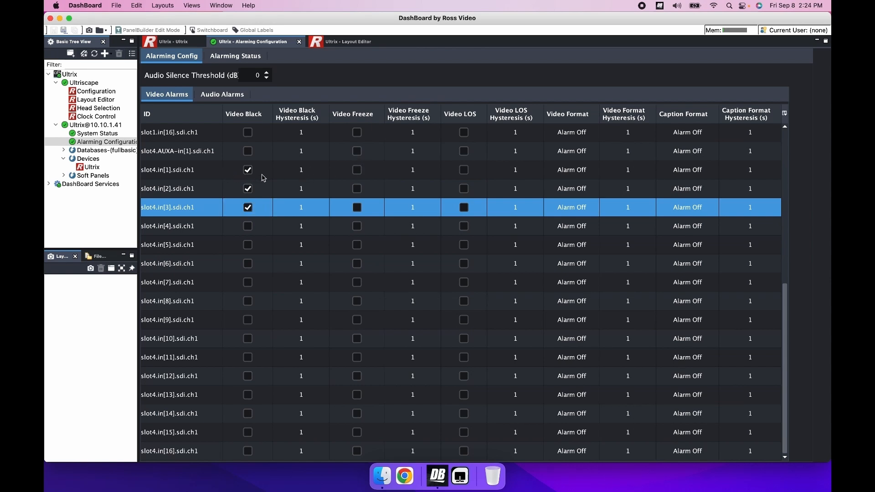
- Set slot4.in[1]'s Video Black hysteresis to 5 s and enable its Video Freeze and Video LOS alarms
{"action": "double_click", "coordinate": [320, 172]}
{"action": "left_click", "coordinate": [324, 167]}
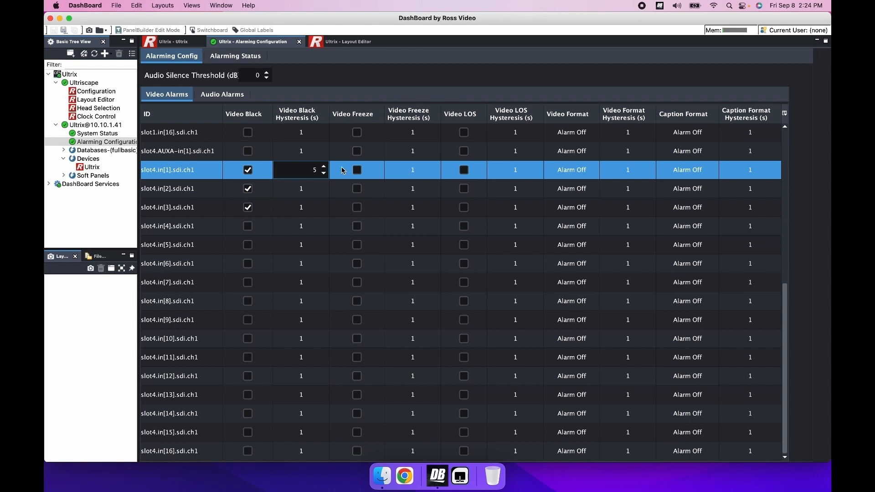
{"action": "left_click", "coordinate": [357, 170]}
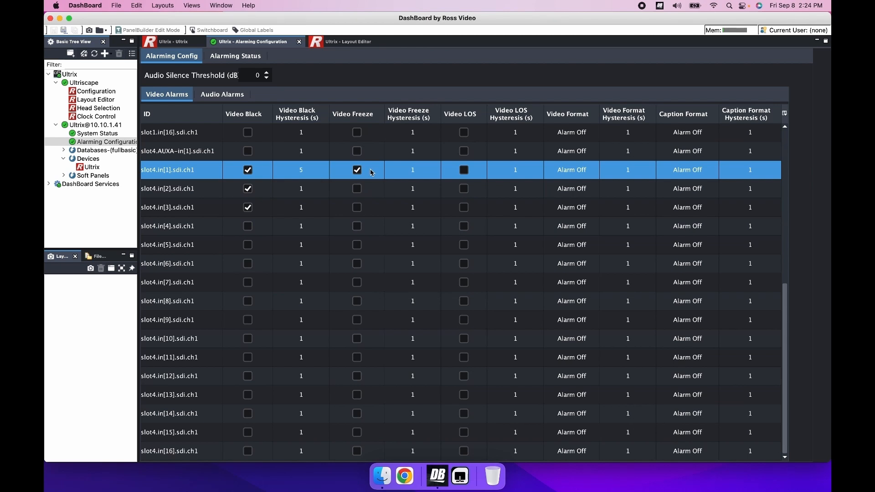
{"action": "left_click", "coordinate": [464, 173]}
- Set the Video Format alarm for slot4.in[1] to 1080i 59.94
{"action": "left_click", "coordinate": [596, 174]}
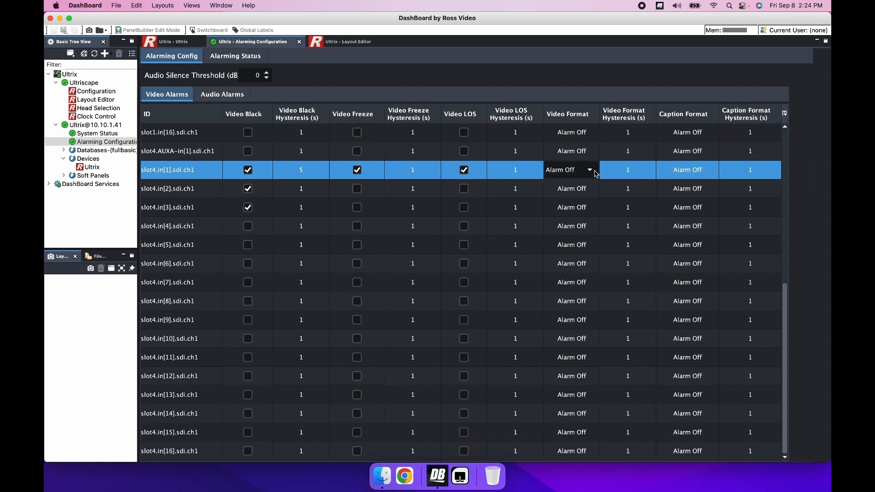
{"action": "left_click", "coordinate": [595, 172]}
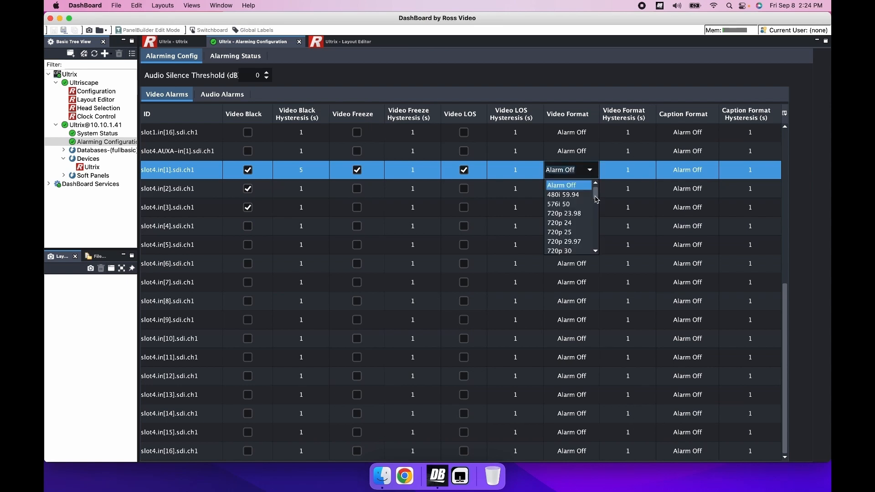
{"action": "left_click_drag", "start_coordinate": [599, 199], "coordinate": [598, 214]}
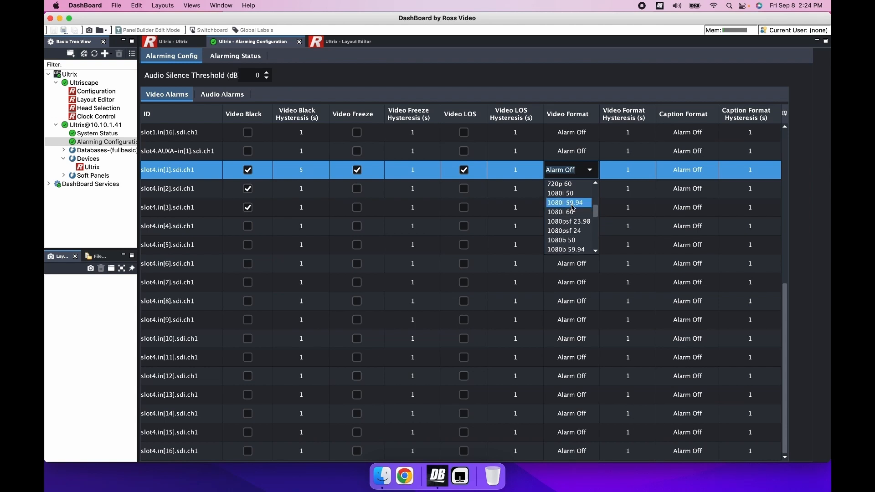
{"action": "left_click", "coordinate": [573, 207]}
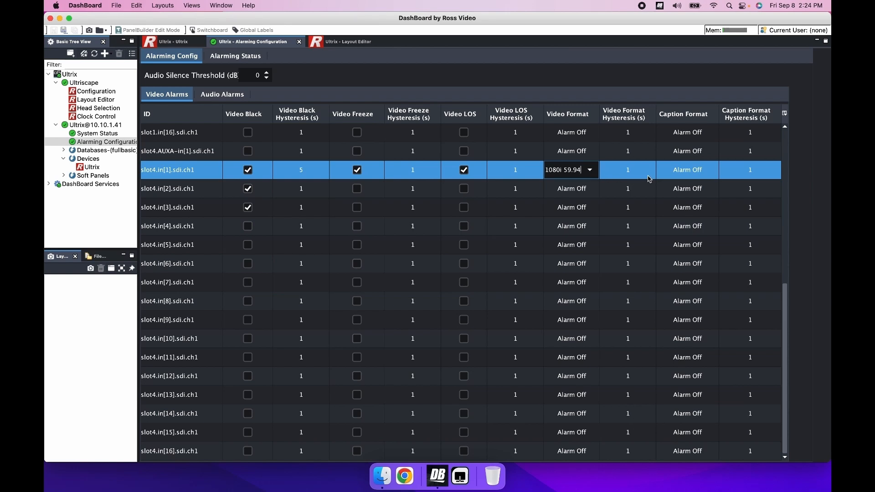
- Set the Caption Format alarm for slot4.in[1] to Any
{"action": "left_click", "coordinate": [714, 175]}
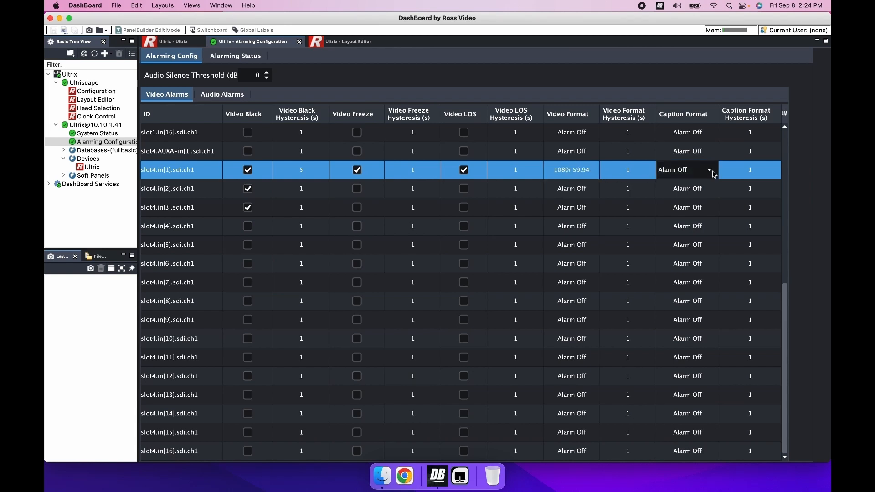
{"action": "left_click", "coordinate": [710, 171]}
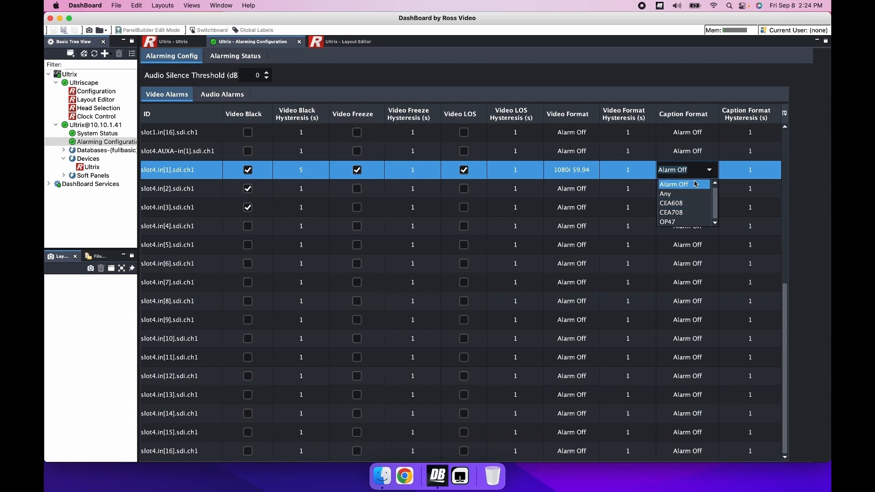
{"action": "left_click", "coordinate": [684, 194]}
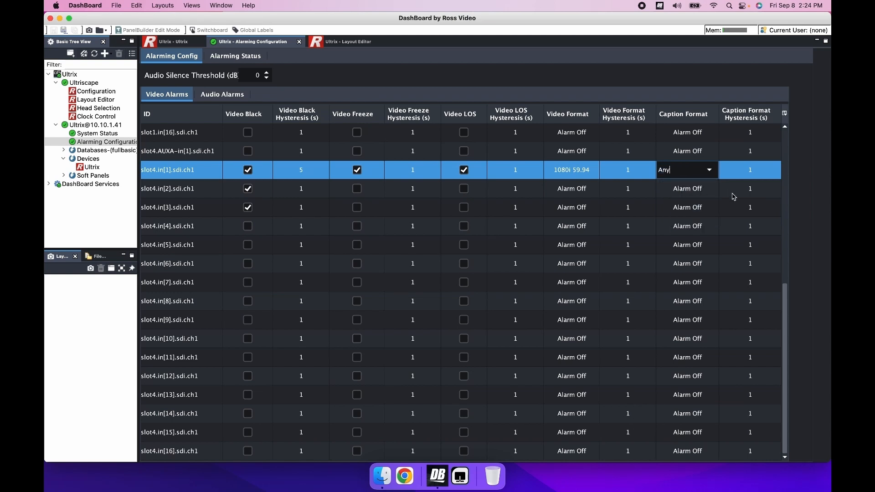
{"action": "left_click", "coordinate": [762, 169]}
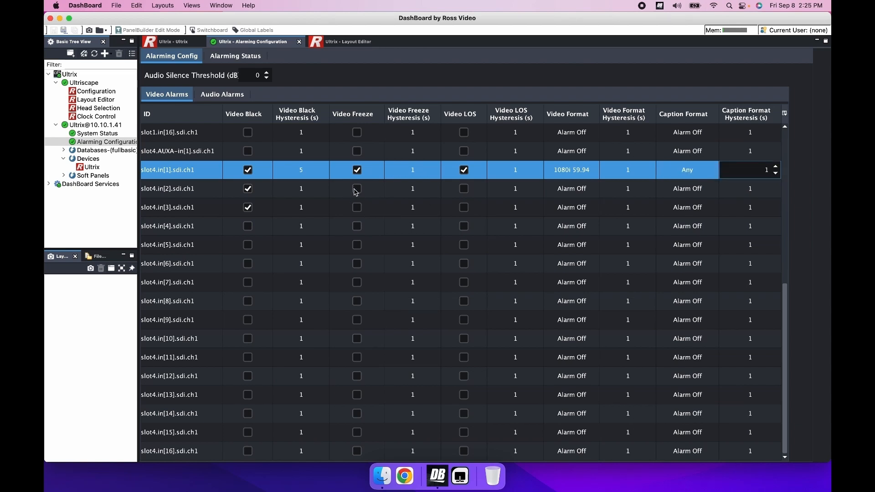
- Enable the Video Freeze and Video LOS alarms for slot4.in[2] and slot4.in[3]
{"action": "left_click", "coordinate": [359, 208]}
{"action": "left_click", "coordinate": [463, 208]}
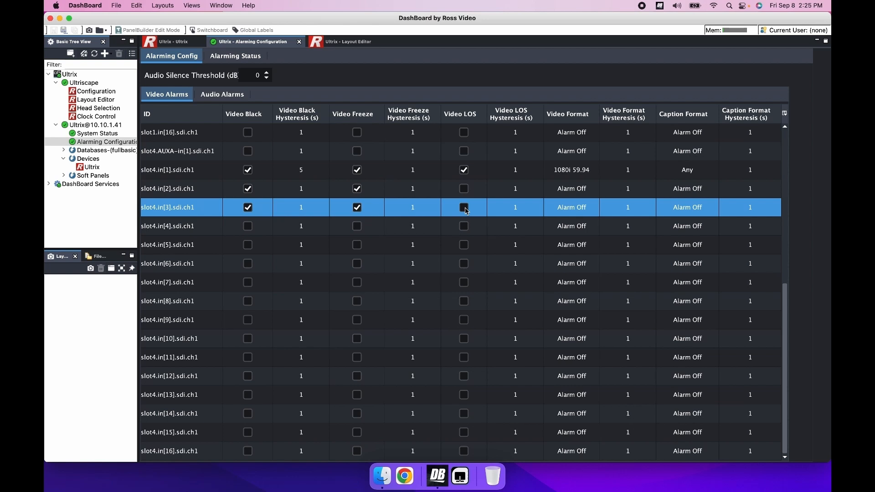
{"action": "left_click", "coordinate": [464, 189]}
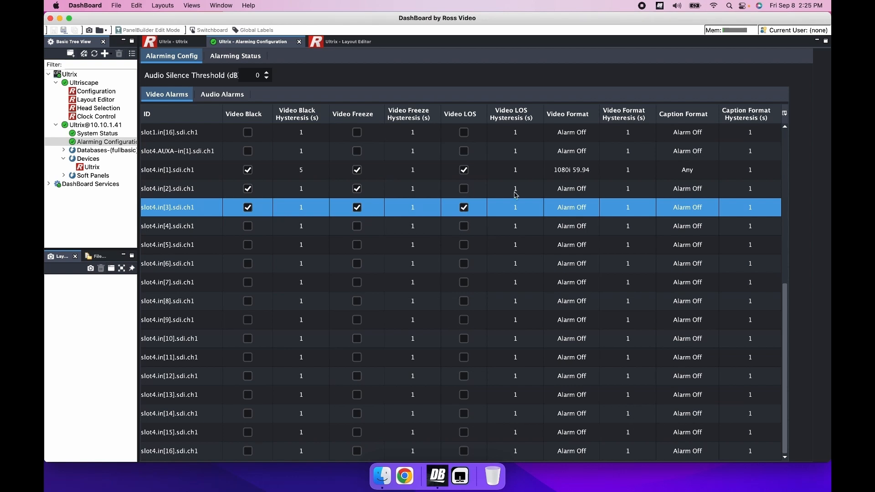
- Set the Video Format alarm for slot4.in[2] to 720p 60
{"action": "left_click", "coordinate": [589, 190]}
{"action": "left_click", "coordinate": [590, 191]}
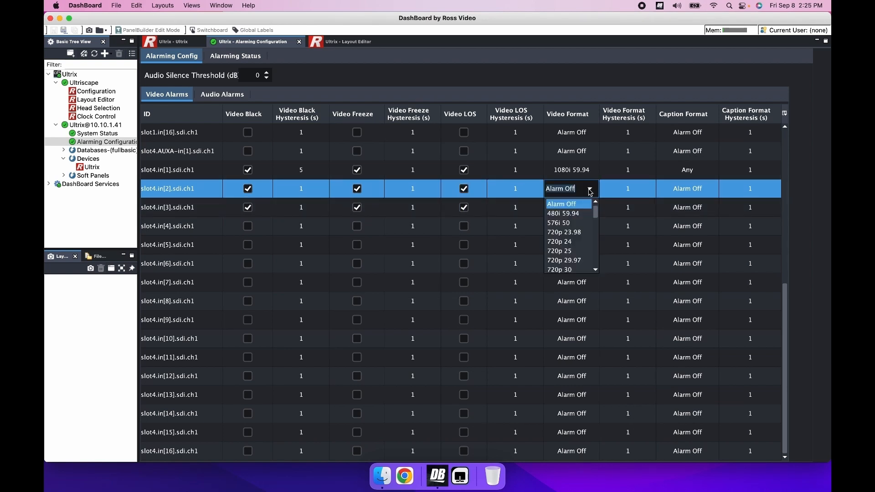
{"action": "left_click", "coordinate": [598, 252]}
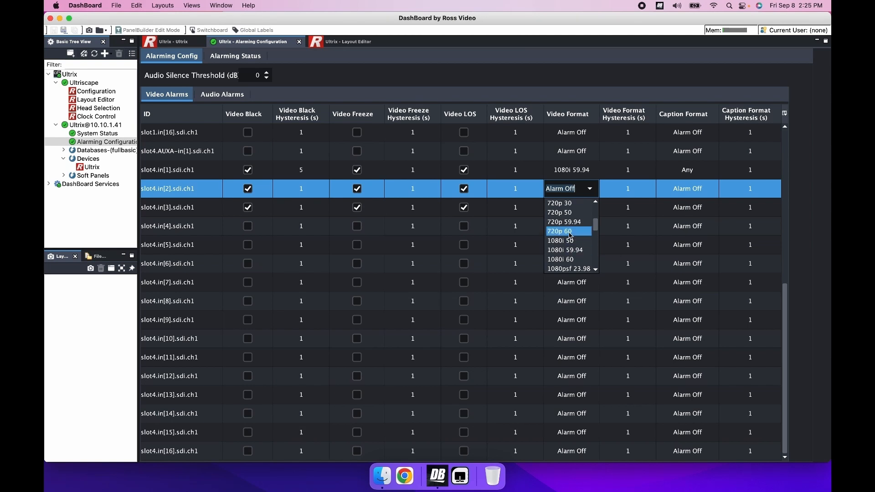
{"action": "left_click", "coordinate": [569, 234]}
- Set the Caption Format alarm for slot4.in[2] to Any
{"action": "left_click", "coordinate": [697, 187]}
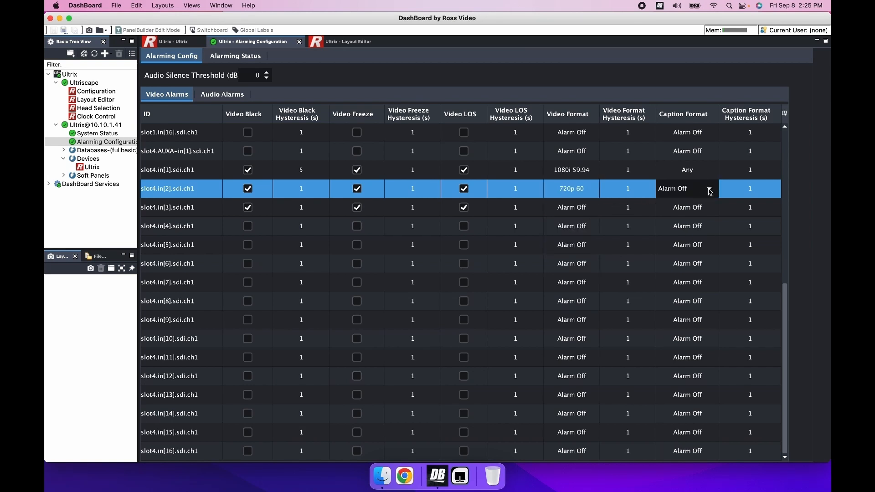
{"action": "left_click", "coordinate": [709, 190]}
{"action": "left_click", "coordinate": [692, 213]}
- Switch to the audio alarms table
{"action": "left_click", "coordinate": [222, 98]}
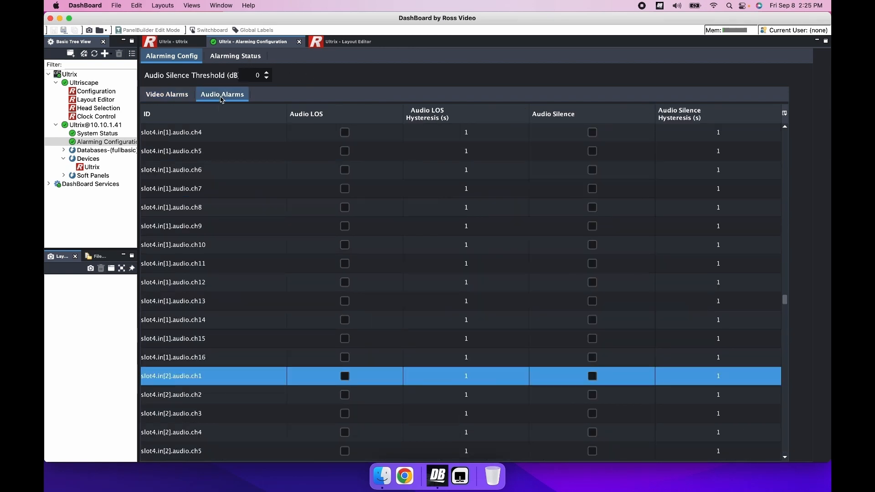
{"action": "left_click", "coordinate": [349, 360]}
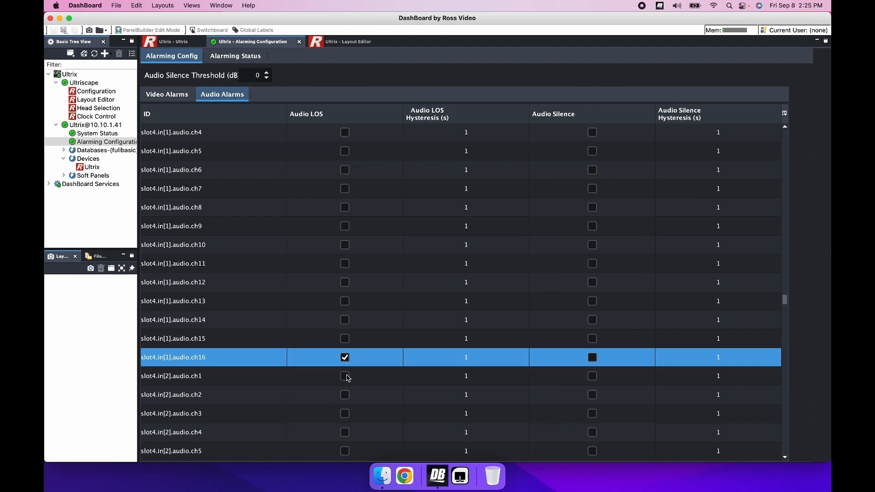
{"action": "left_click", "coordinate": [348, 378]}
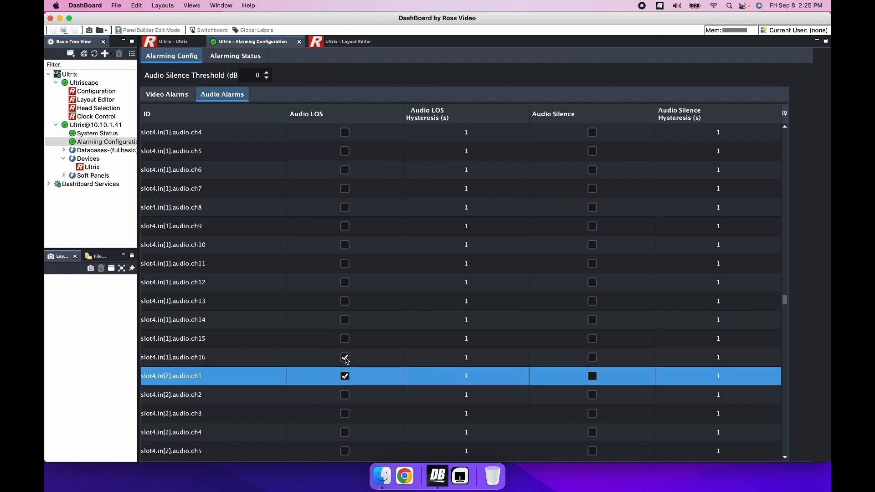
{"action": "left_click", "coordinate": [346, 360]}
{"action": "left_click", "coordinate": [346, 360]}
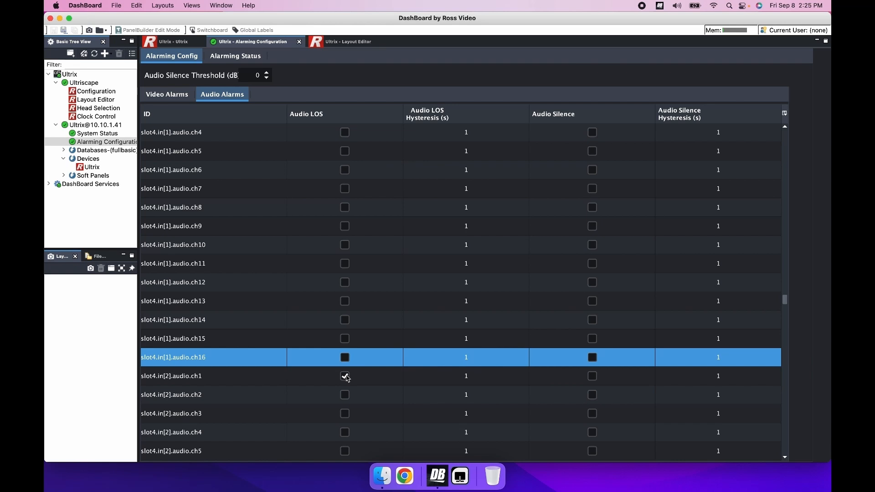
{"action": "left_click", "coordinate": [347, 378]}
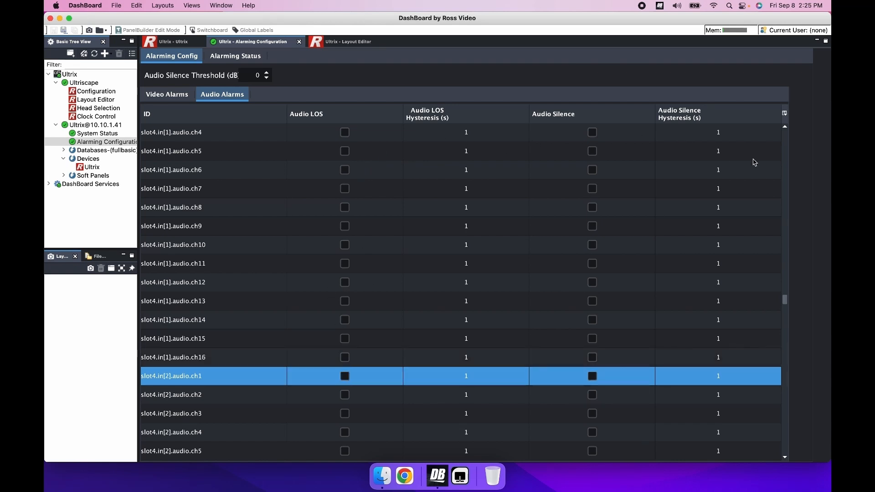
- Enable the Audio LOS and Audio Silence alarms for slot4.in[1].audio.ch1
{"action": "scroll", "coordinate": [789, 159], "scroll_direction": "up", "scroll_amount": 6}
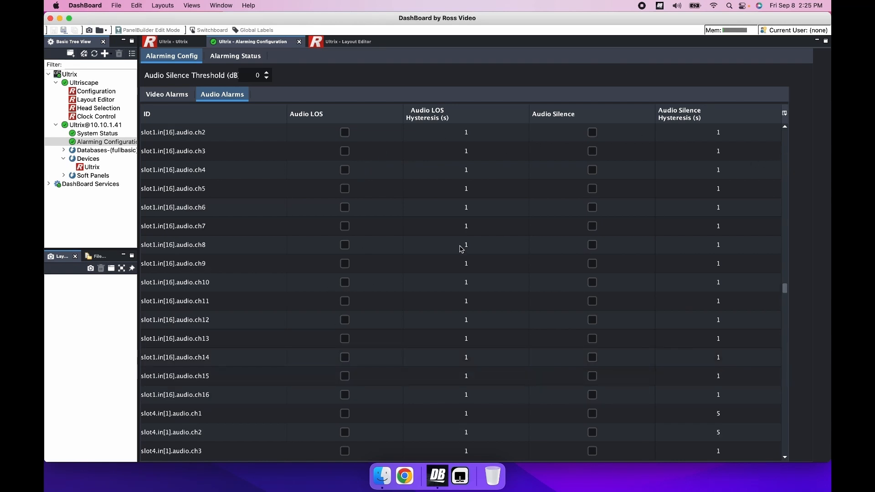
{"action": "left_click", "coordinate": [347, 415]}
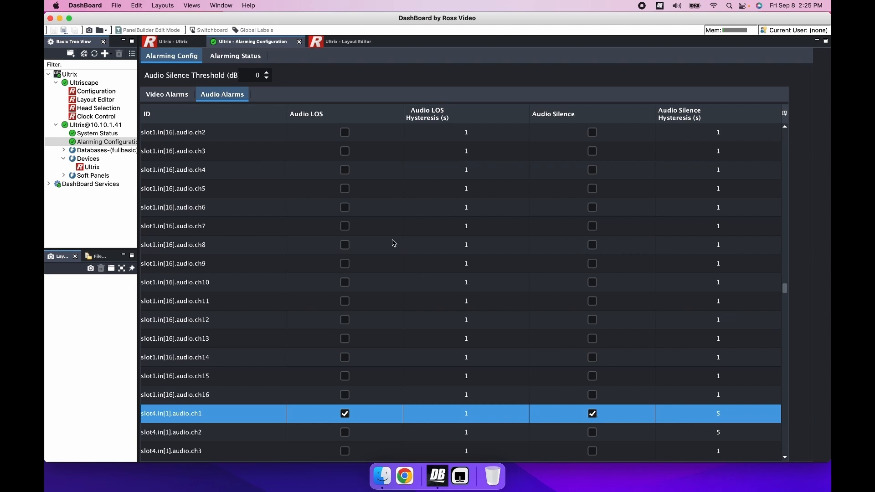
- Review the detected alarms for each multiviewer head from slot1.head1 to slot4.head3
{"action": "left_click", "coordinate": [227, 59]}
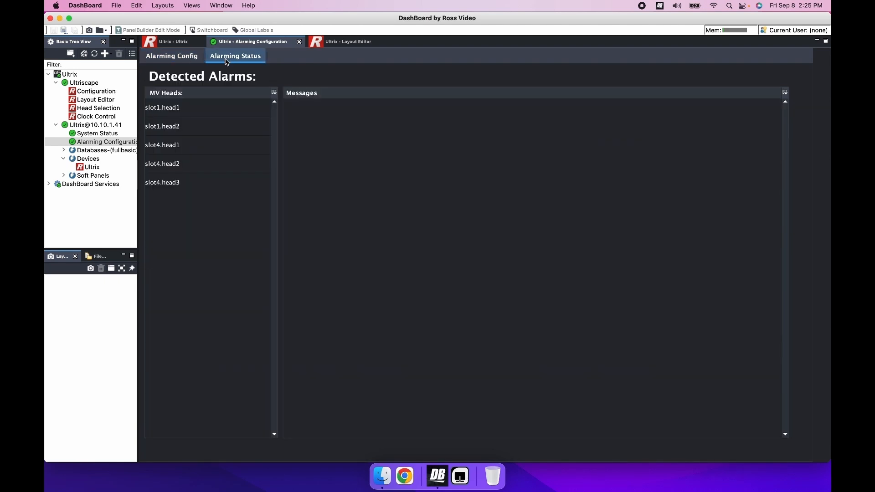
{"action": "left_click", "coordinate": [168, 106]}
{"action": "left_click", "coordinate": [166, 130]}
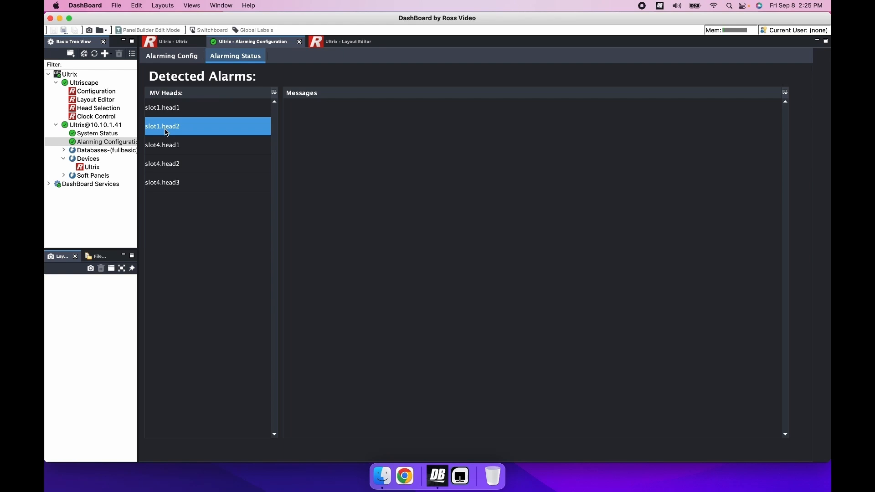
{"action": "left_click", "coordinate": [161, 164]}
{"action": "left_click", "coordinate": [162, 183]}
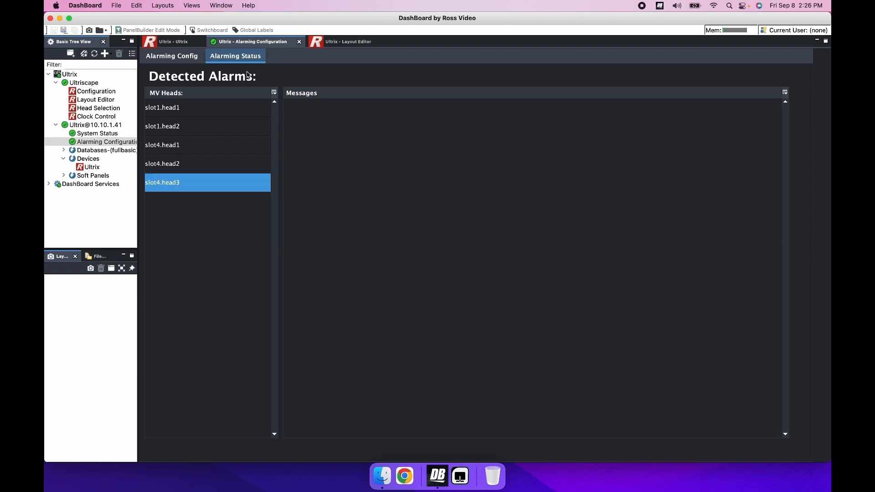
- Add an alarming element in quadrant 1 of the Quad.lay layout, about 728 × 180 at left 116, top 168
{"action": "left_click", "coordinate": [342, 42]}
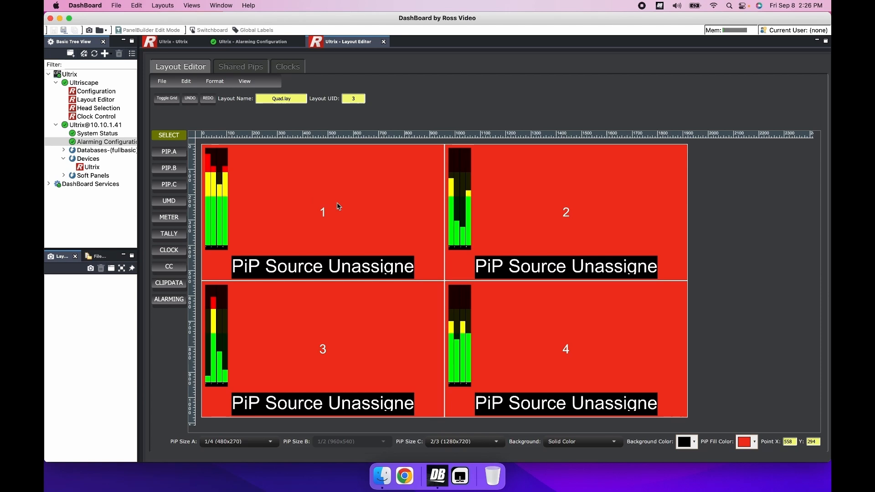
{"action": "left_click", "coordinate": [165, 302]}
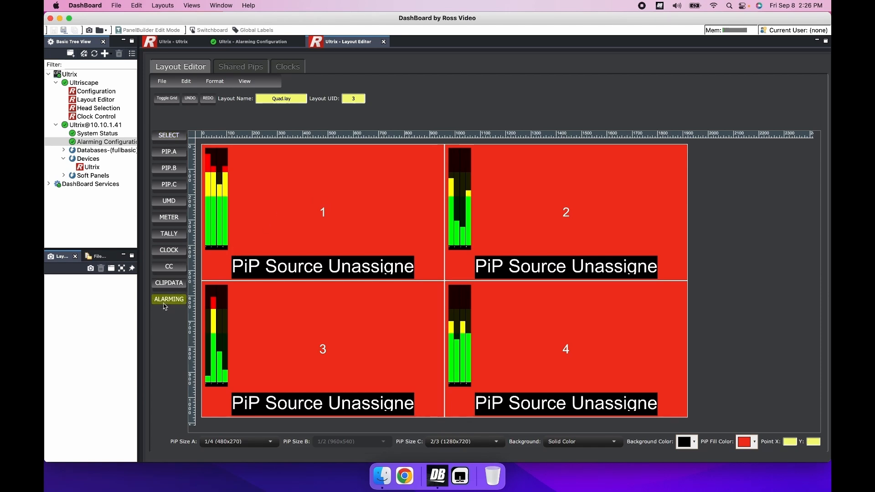
{"action": "left_click", "coordinate": [267, 190]}
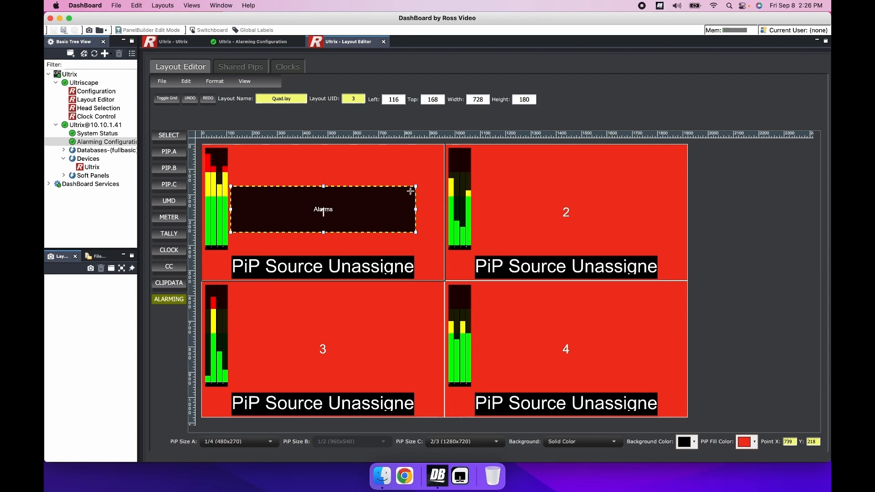
- Save the Quad.lay layout to the Ultricore, overwriting the existing Quad.lay
{"action": "left_click", "coordinate": [163, 82]}
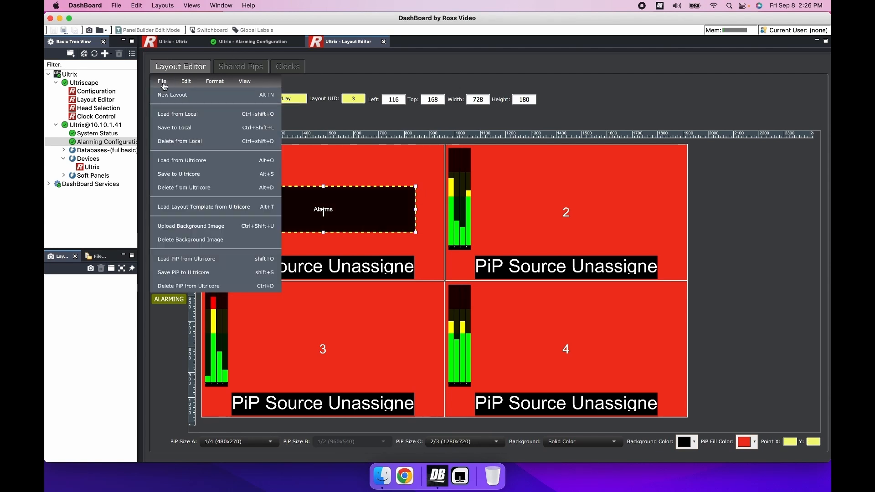
{"action": "left_click", "coordinate": [189, 178]}
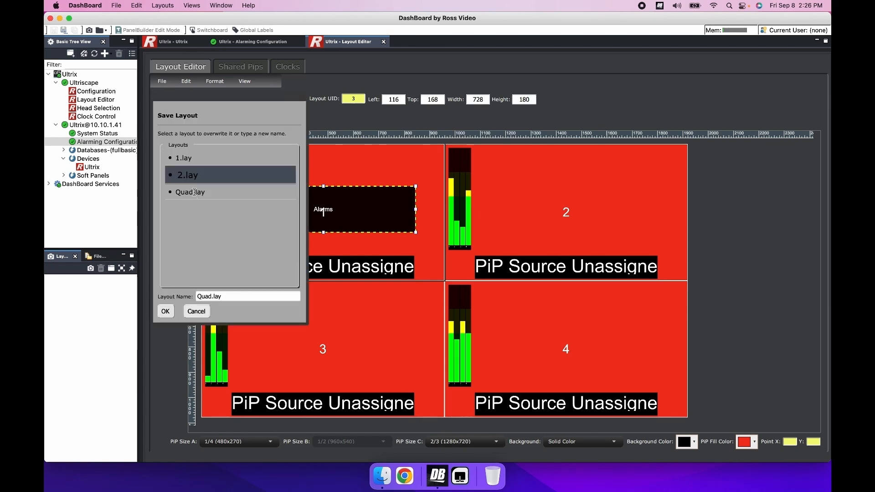
{"action": "left_click", "coordinate": [166, 311]}
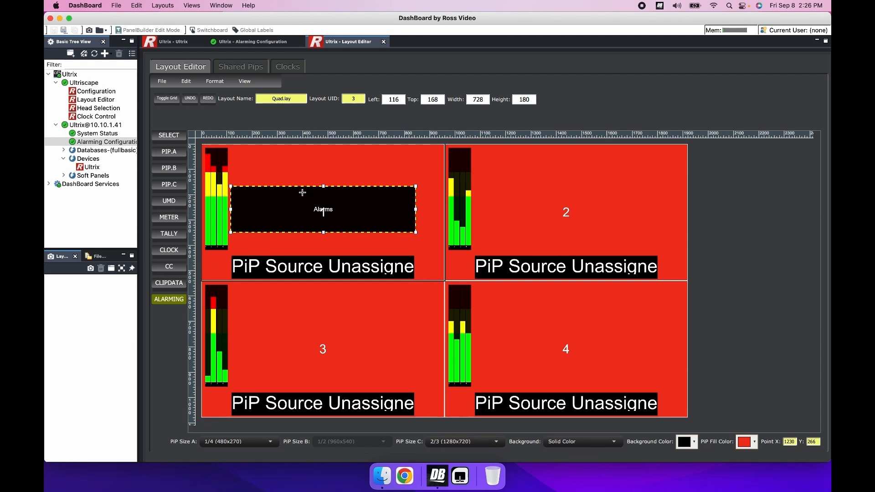
- Place alarming elements in quadrants 2, 3 and 4, then save the layout to the Ultricore as Quad.lay again
{"action": "left_click", "coordinate": [506, 197]}
{"action": "left_click", "coordinate": [324, 329]}
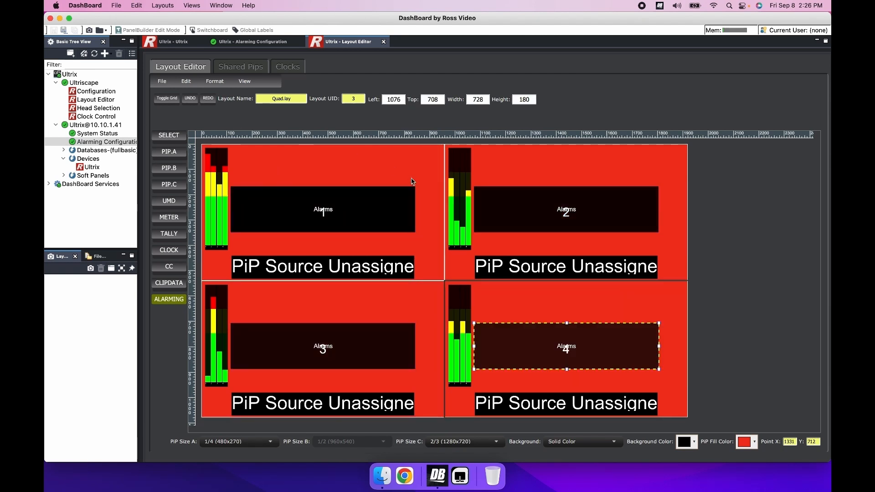
{"action": "left_click", "coordinate": [162, 82]}
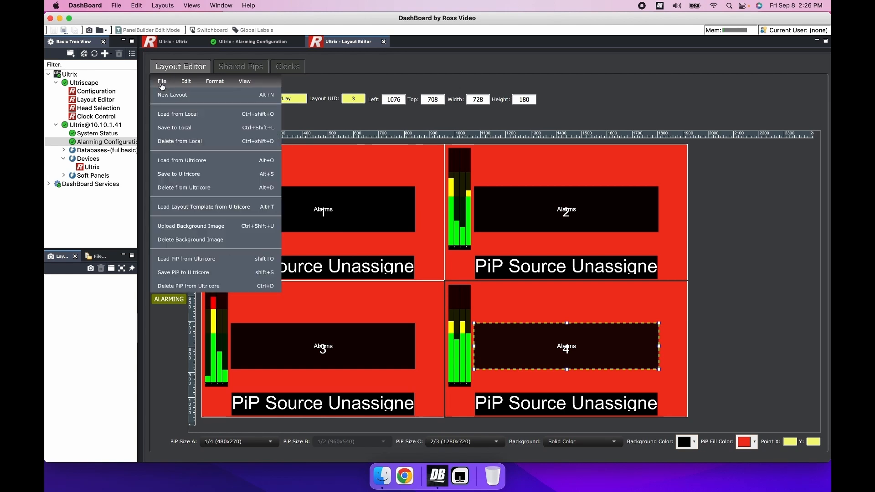
{"action": "left_click", "coordinate": [171, 175]}
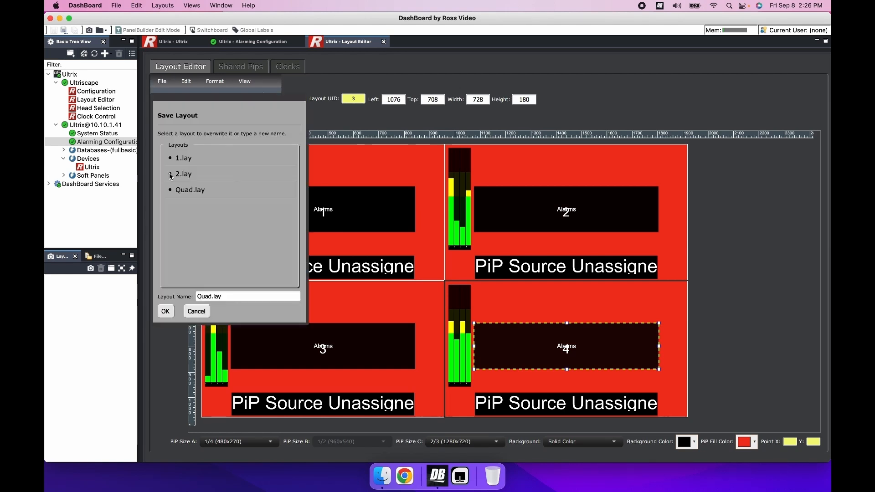
{"action": "left_click", "coordinate": [166, 312]}
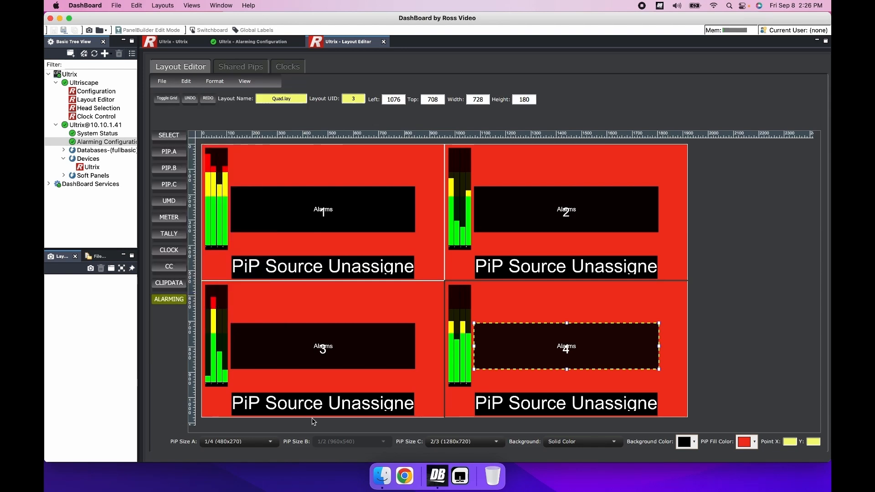
- Open NDI Video Monitor and select the BIRDDOG SDI source to view the multiviewer output
{"action": "left_click", "coordinate": [460, 476]}
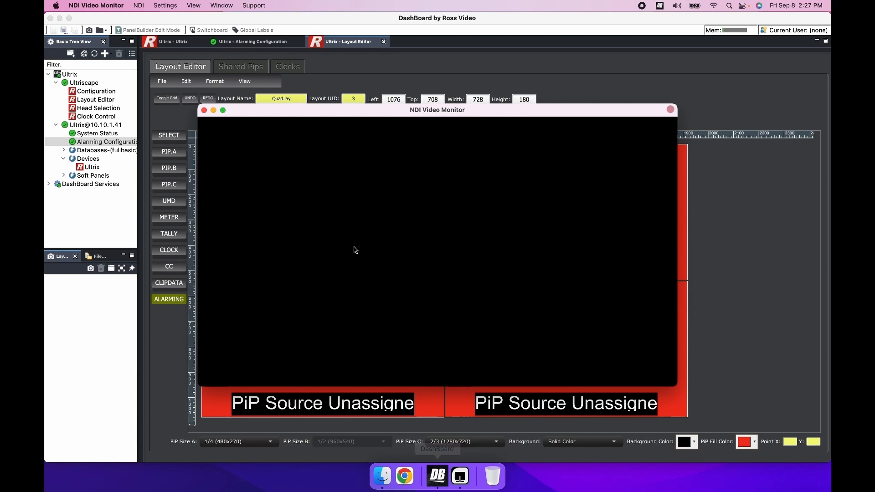
{"action": "left_click", "coordinate": [139, 5]}
{"action": "mouse_move", "coordinate": [152, 21]}
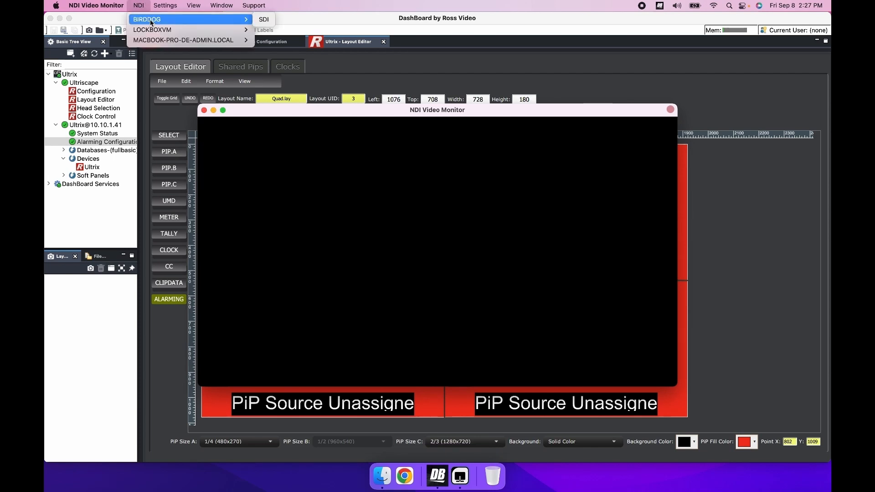
{"action": "left_click", "coordinate": [262, 19]}
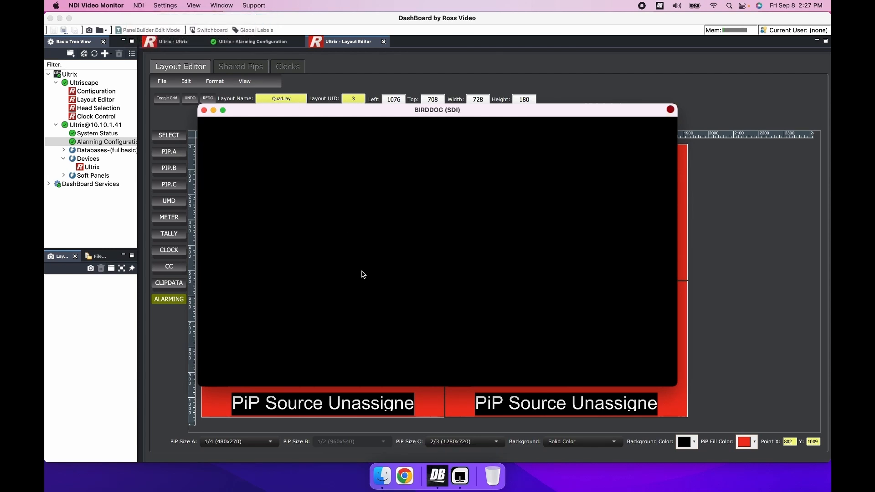